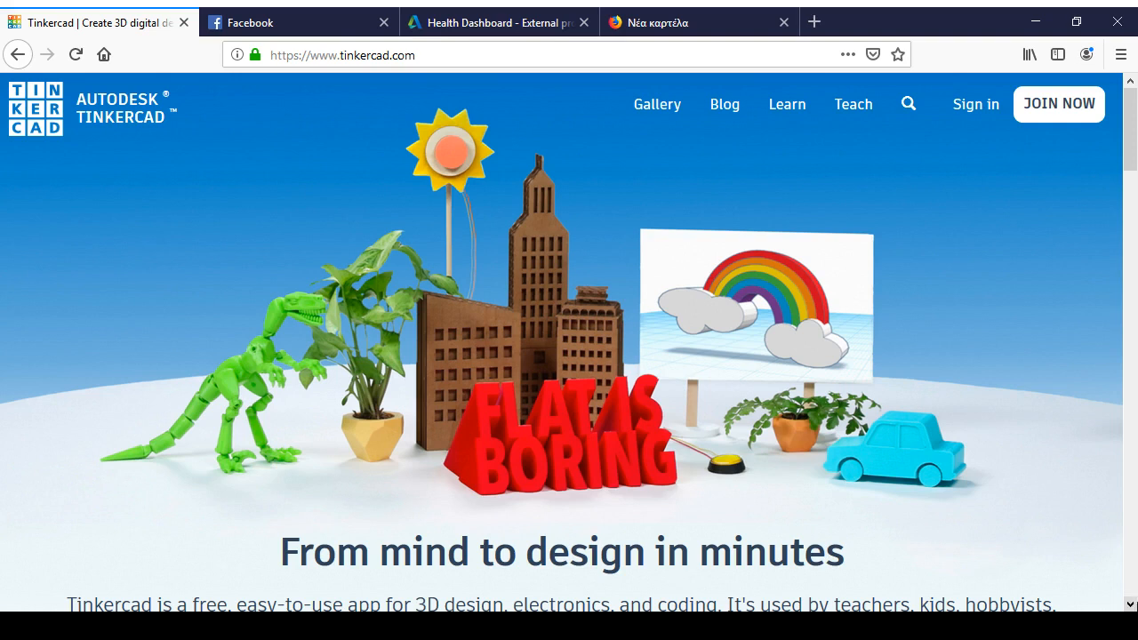
Sign in to the Tinkercad account with the prefilled e-mail and password
left_click(973, 105)
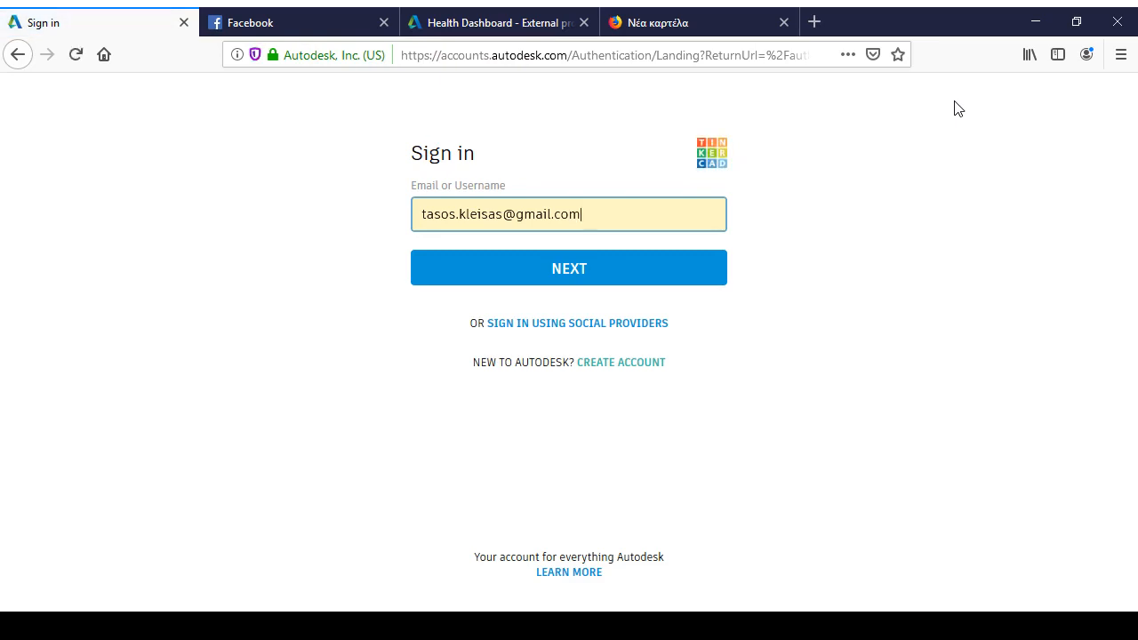
left_click(532, 277)
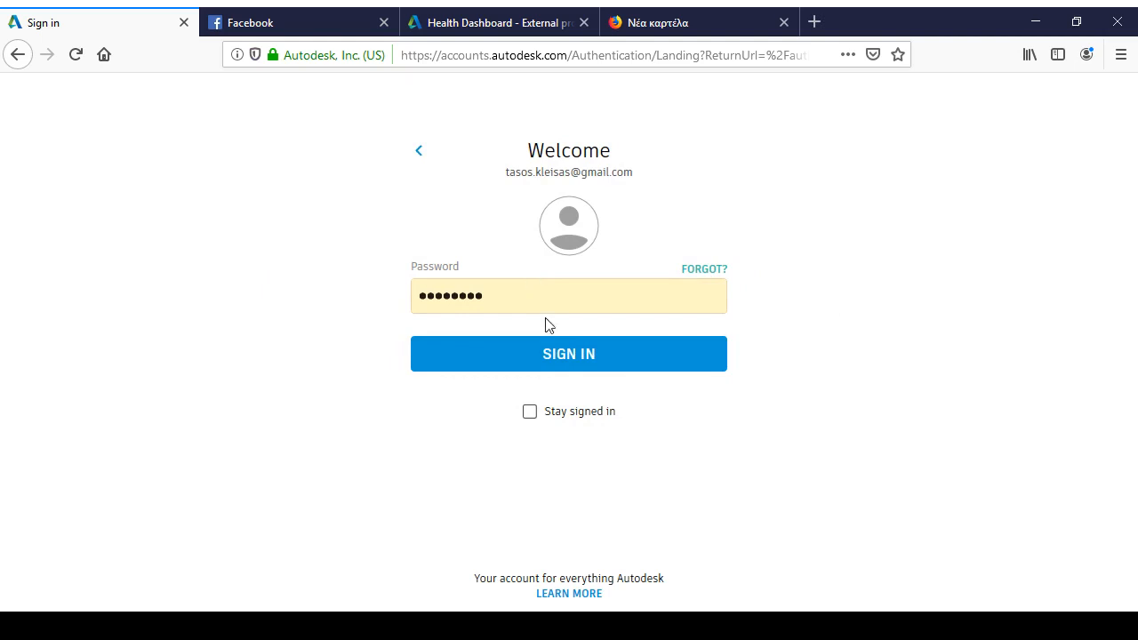
left_click(551, 356)
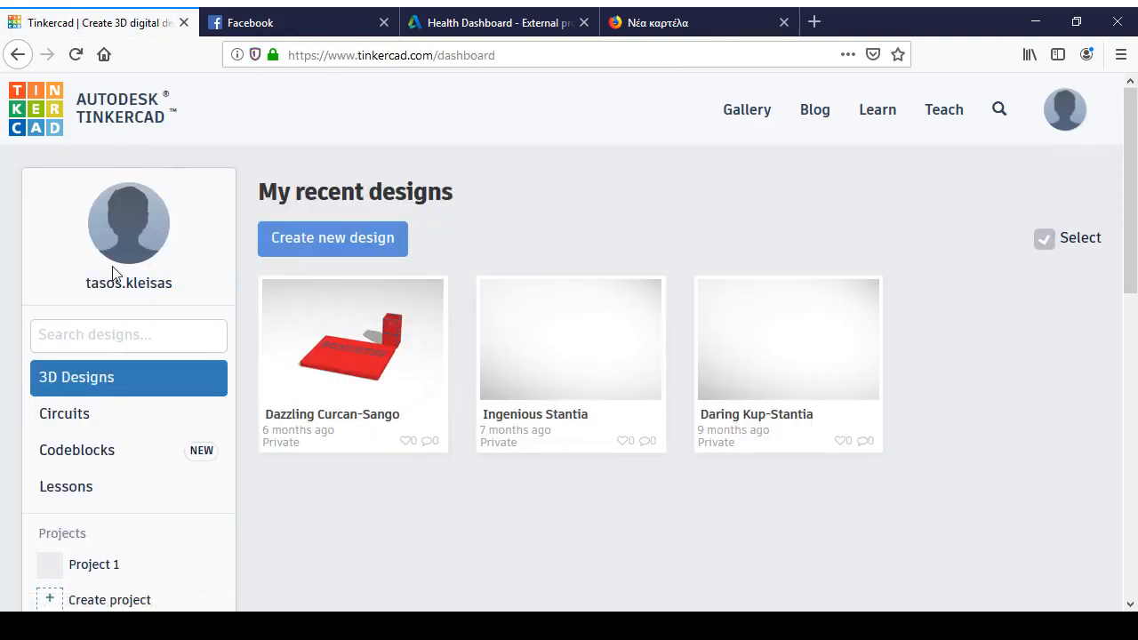
Create a new circuit from the Circuits section of the dashboard
left_click(58, 418)
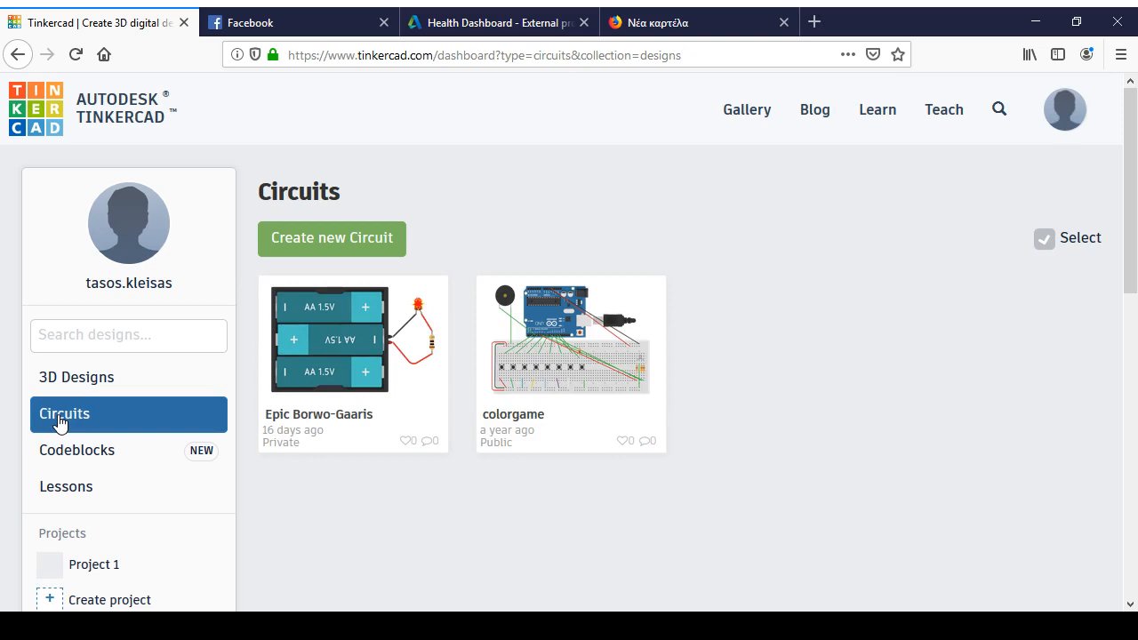
left_click(335, 238)
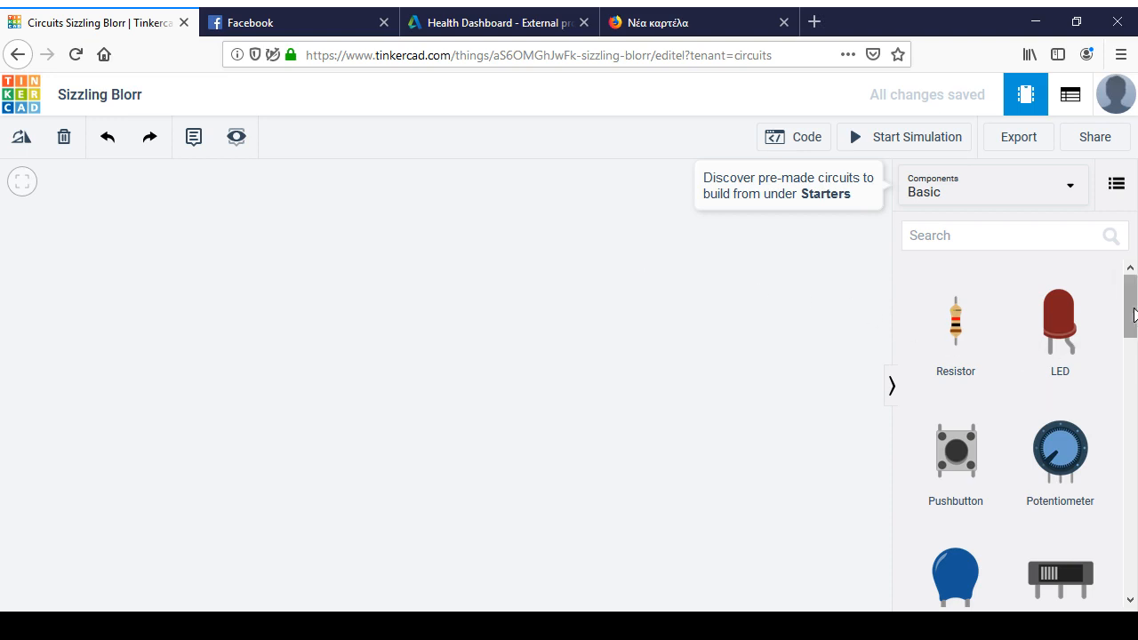
Place a 1.5V battery, an LED and a resistor apart from each other in the empty circuit workspace
left_click_drag(1130, 323, 1130, 428)
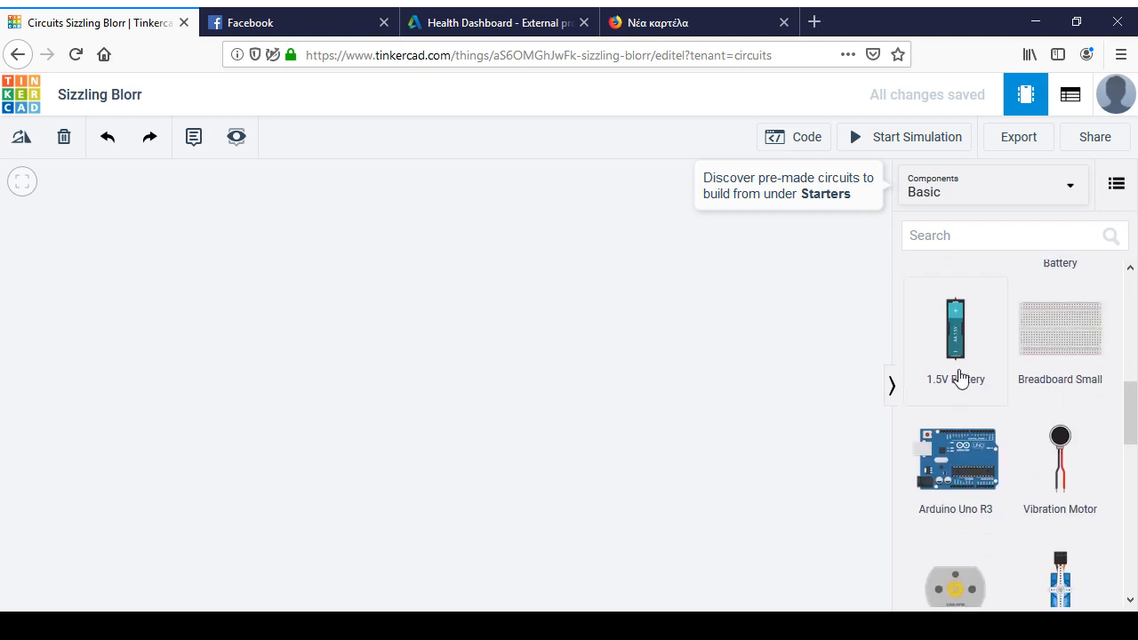
left_click_drag(956, 356, 213, 254)
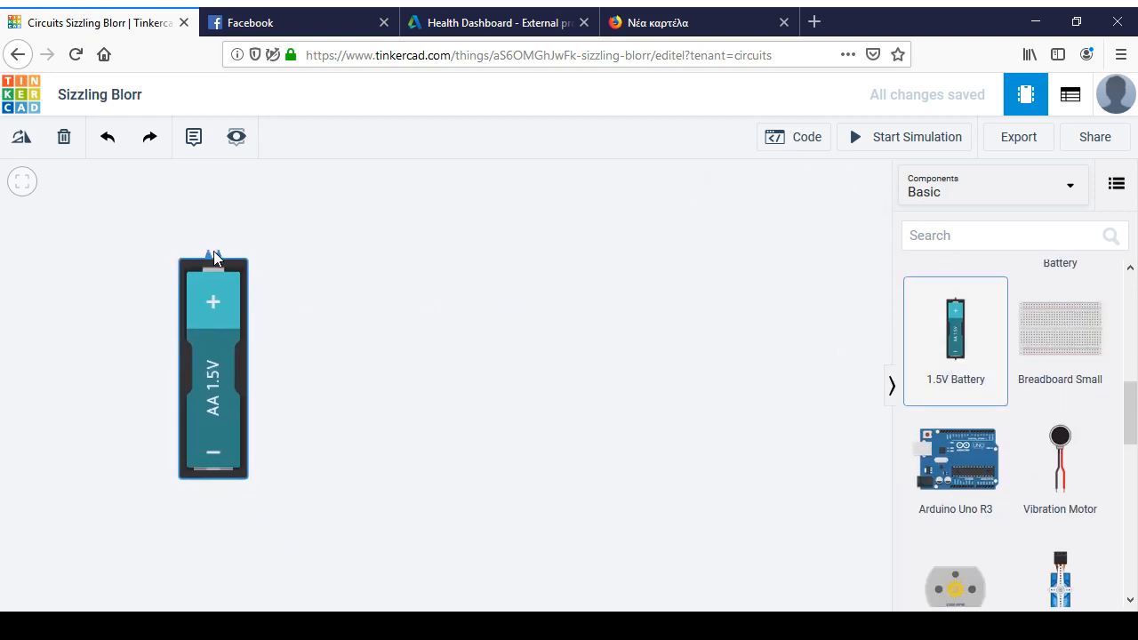
left_click_drag(1129, 411, 1131, 295)
left_click_drag(1067, 327, 497, 295)
left_click_drag(951, 331, 699, 368)
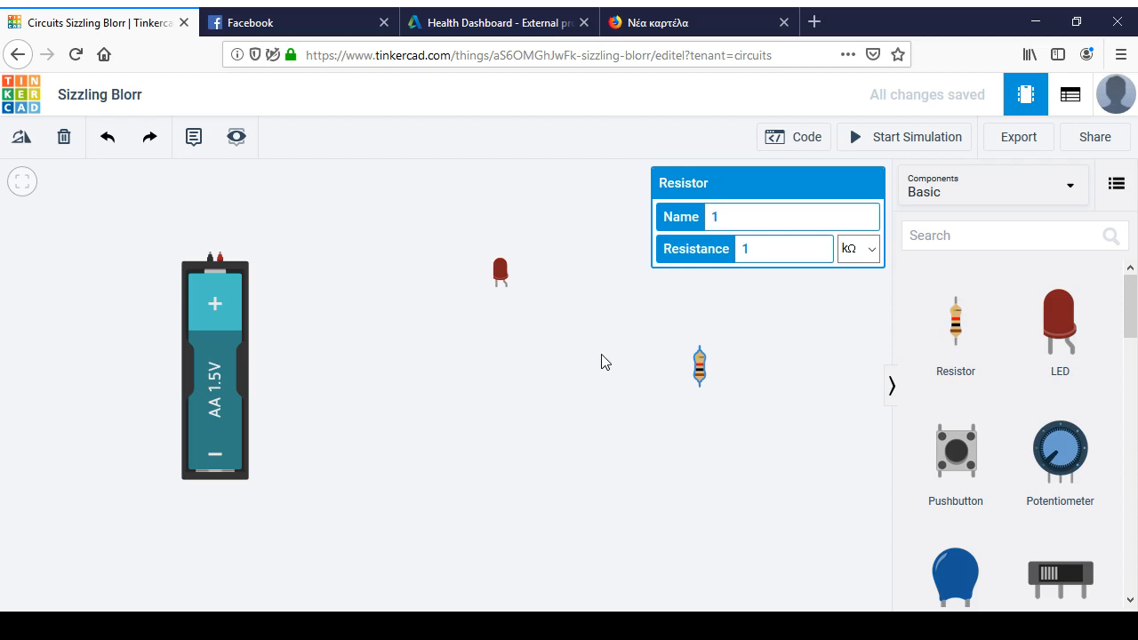
Rotate the battery to lie horizontally with its terminals facing the LED, and bring it fully into view
left_click(219, 359)
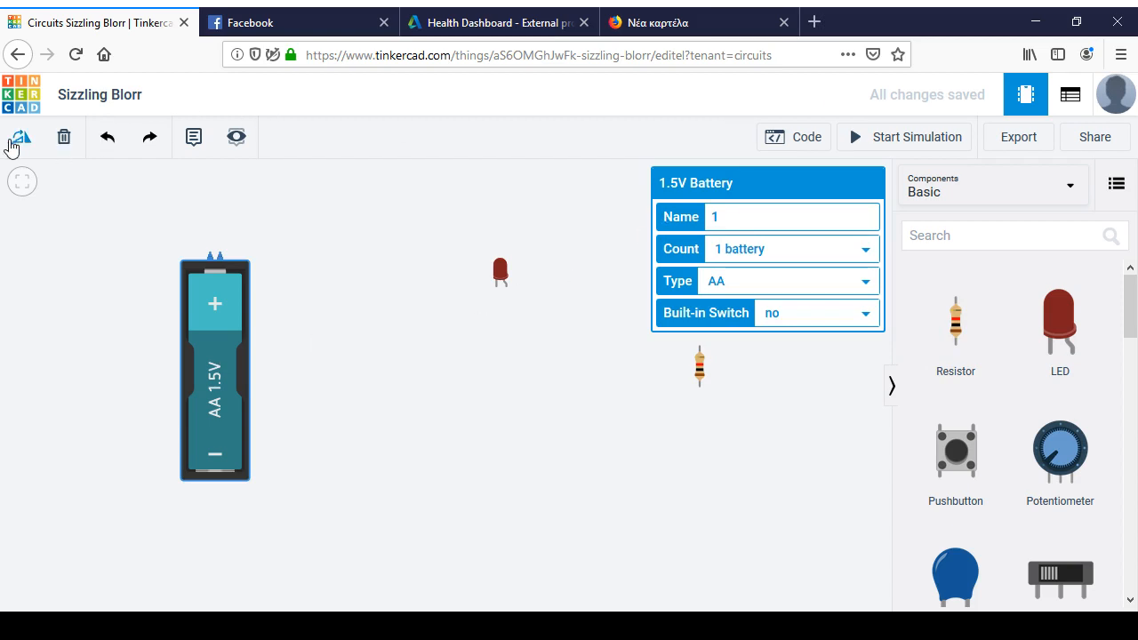
left_click(18, 141)
left_click(16, 141)
left_click(16, 140)
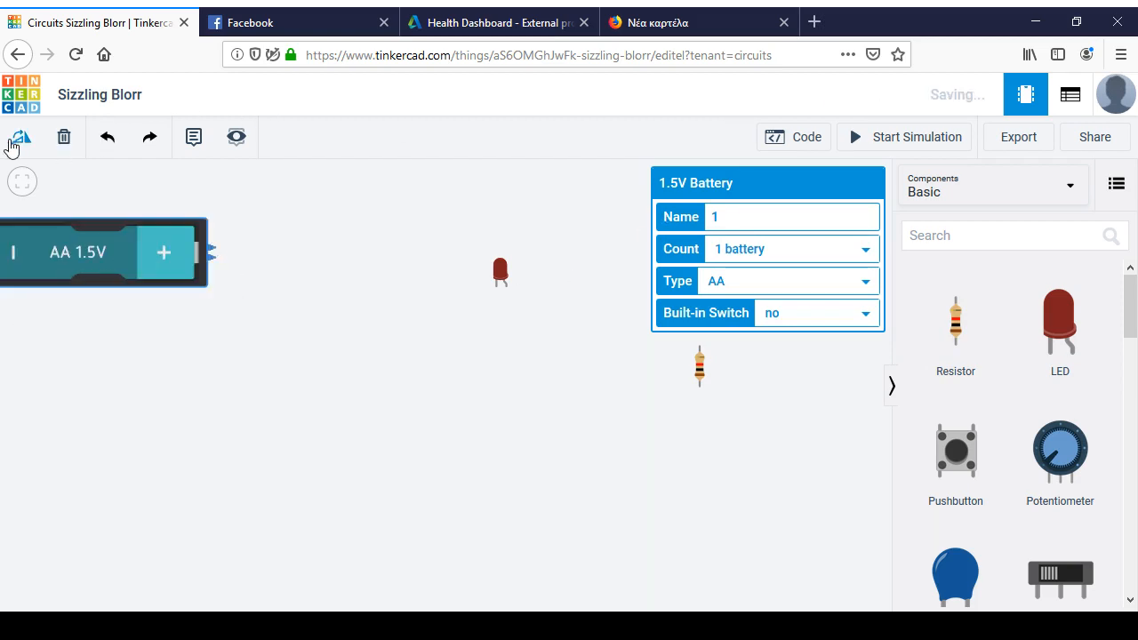
left_click_drag(134, 270, 210, 273)
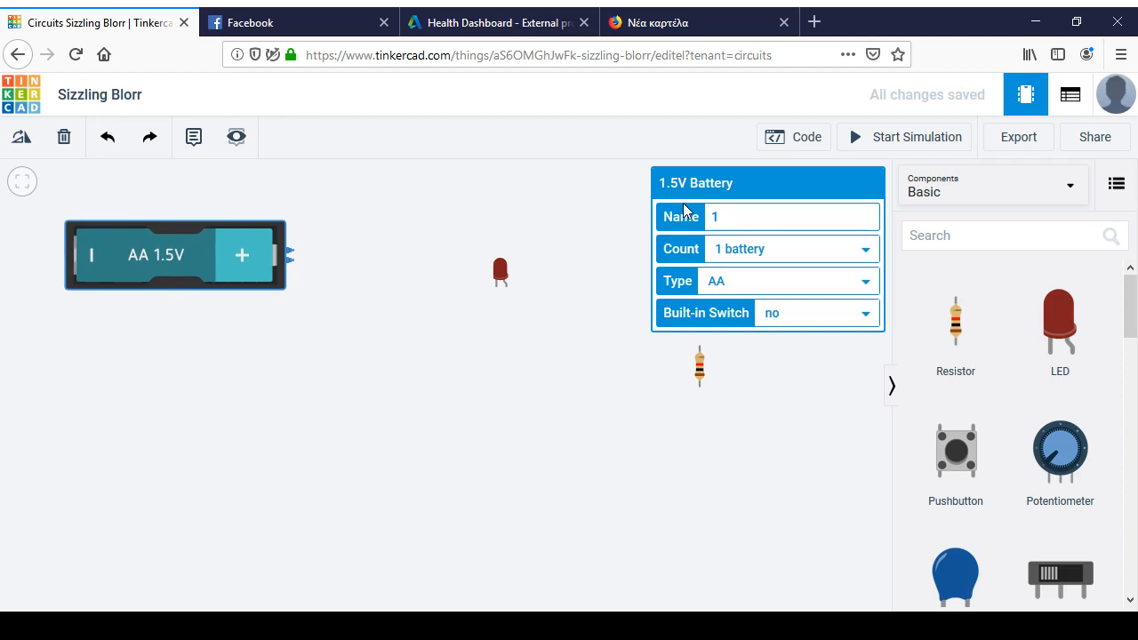
Set the battery count to 3 batteries and shift the pack slightly lower in the workspace
left_click(773, 252)
left_click(752, 327)
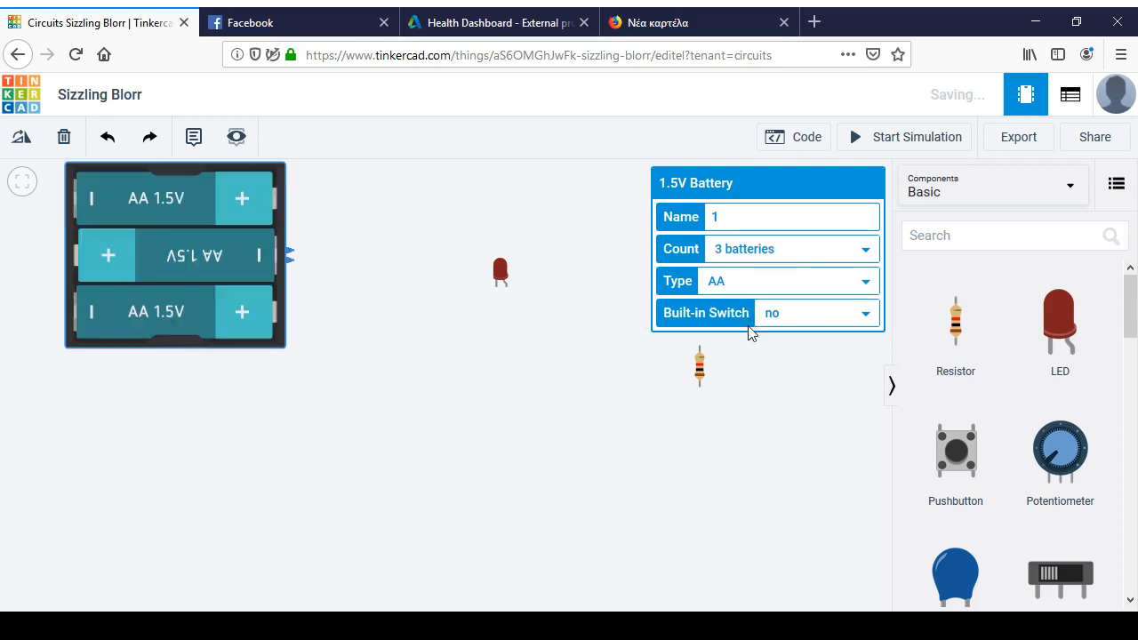
left_click_drag(203, 261, 225, 322)
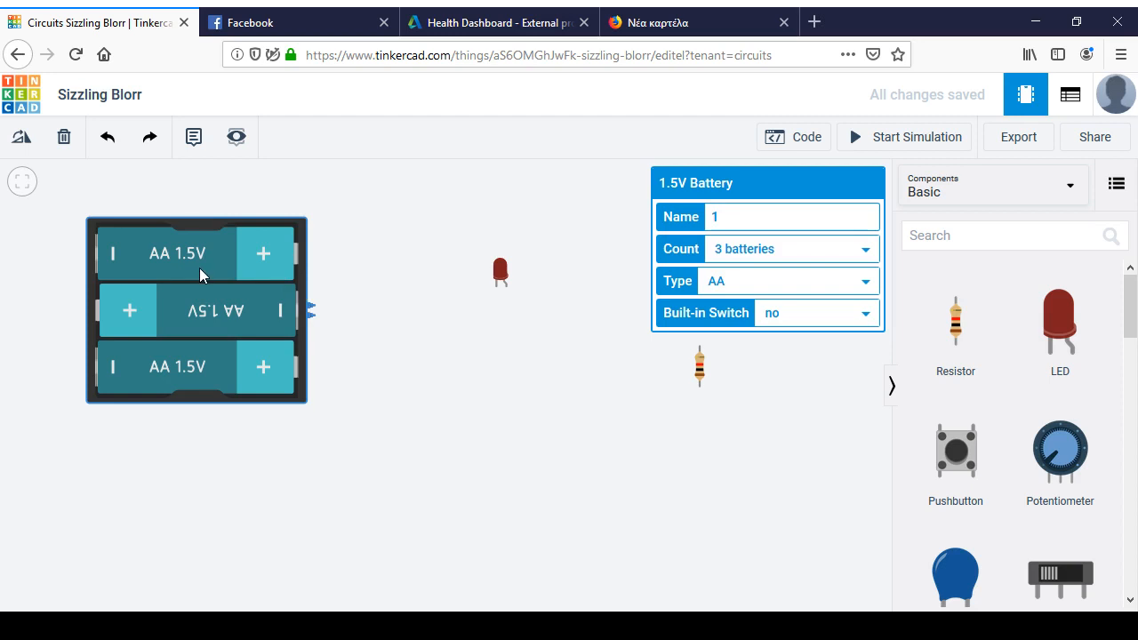
Wire the battery pack's negative terminal to the LED's straight leg, and the bent leg to the upper terminal of the resistor moved closer
left_click(316, 307)
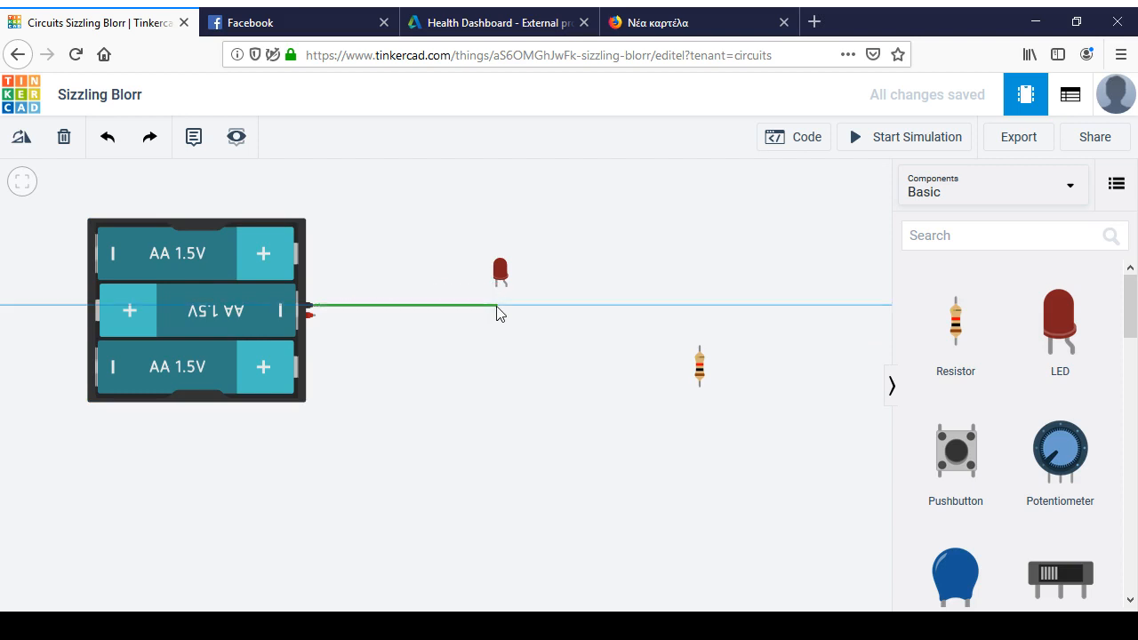
left_click(498, 288)
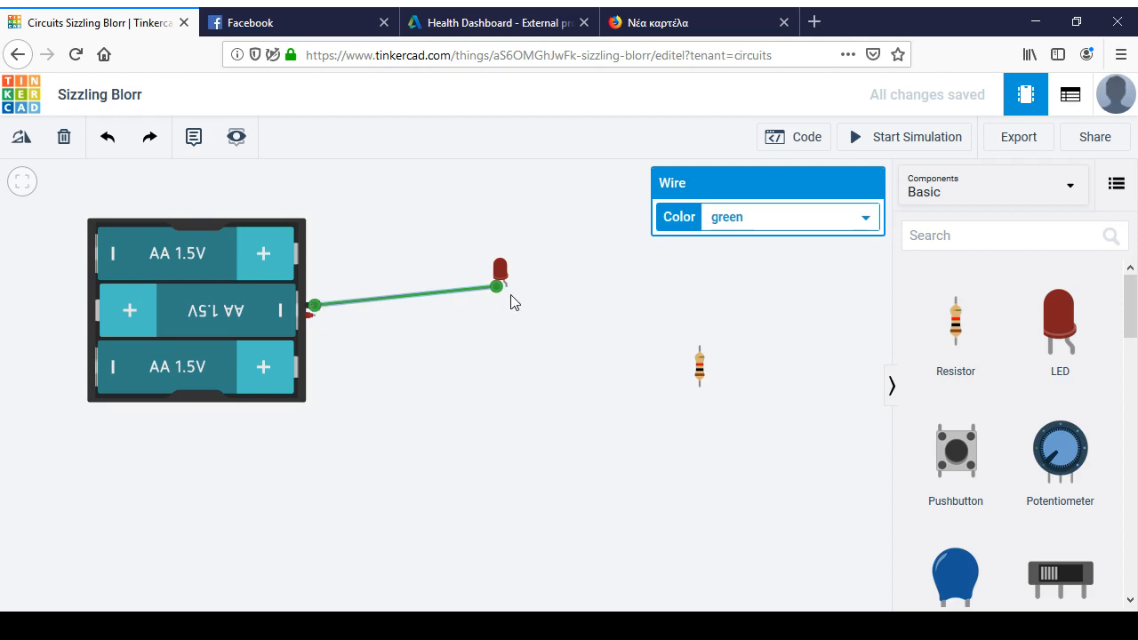
left_click_drag(698, 370, 569, 345)
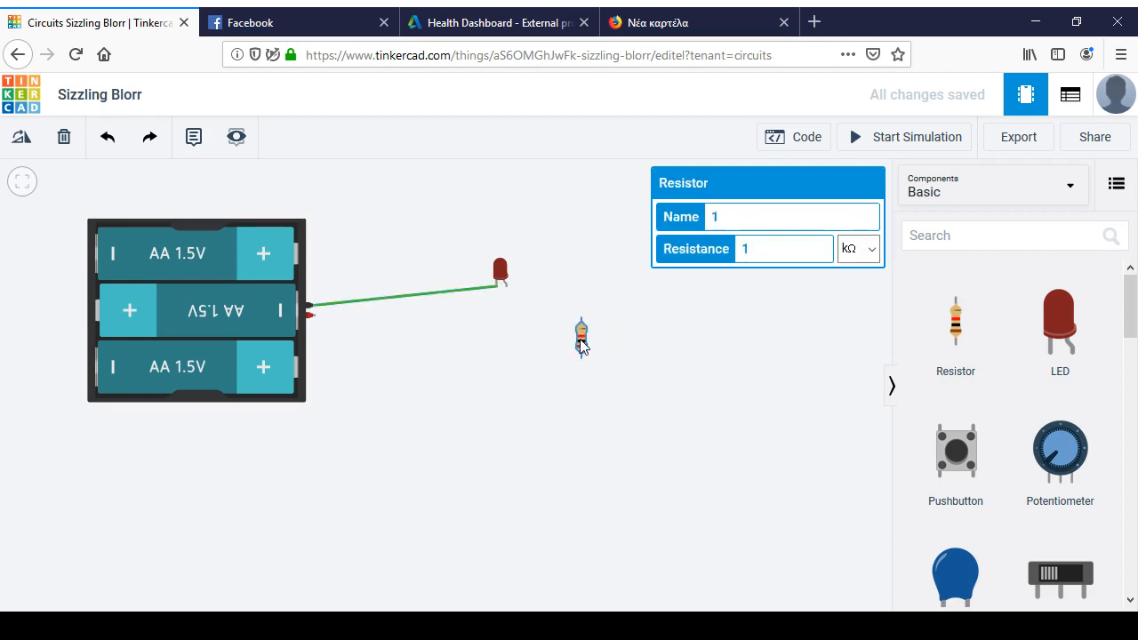
left_click(504, 289)
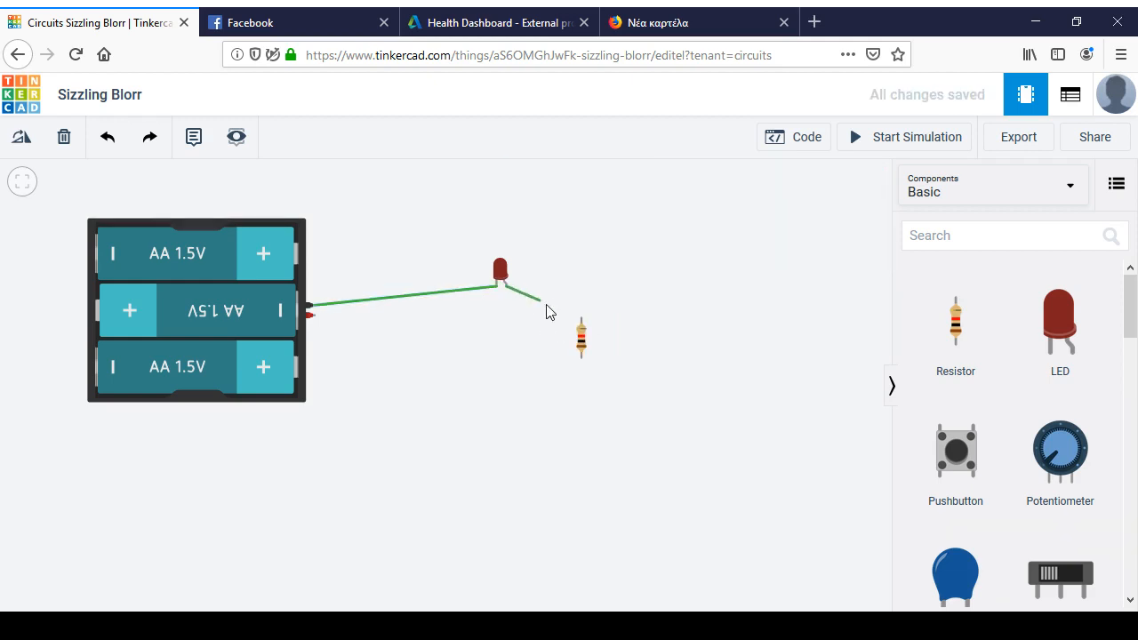
left_click(582, 318)
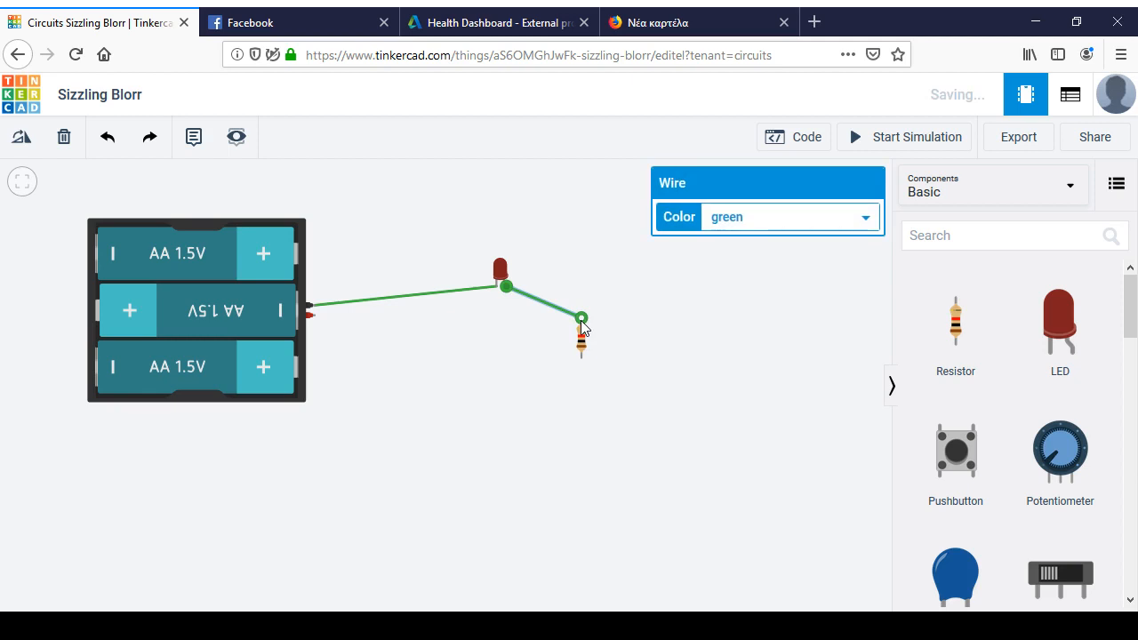
Wire the resistor's lower terminal to the battery pack's positive terminal, with one bend below the components
left_click(581, 358)
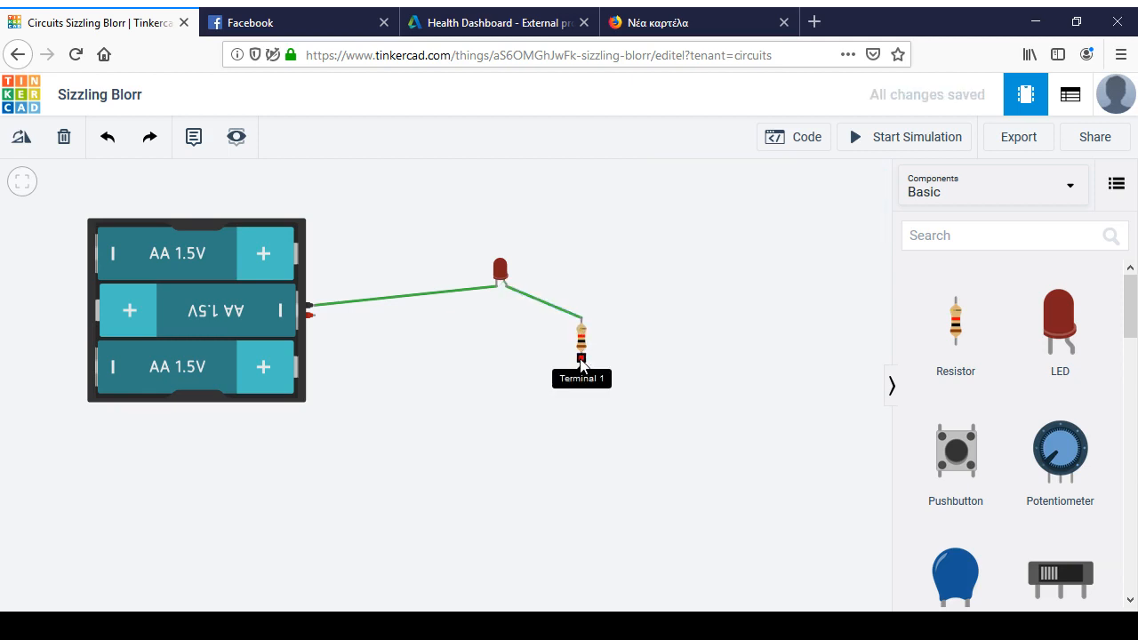
left_click(421, 404)
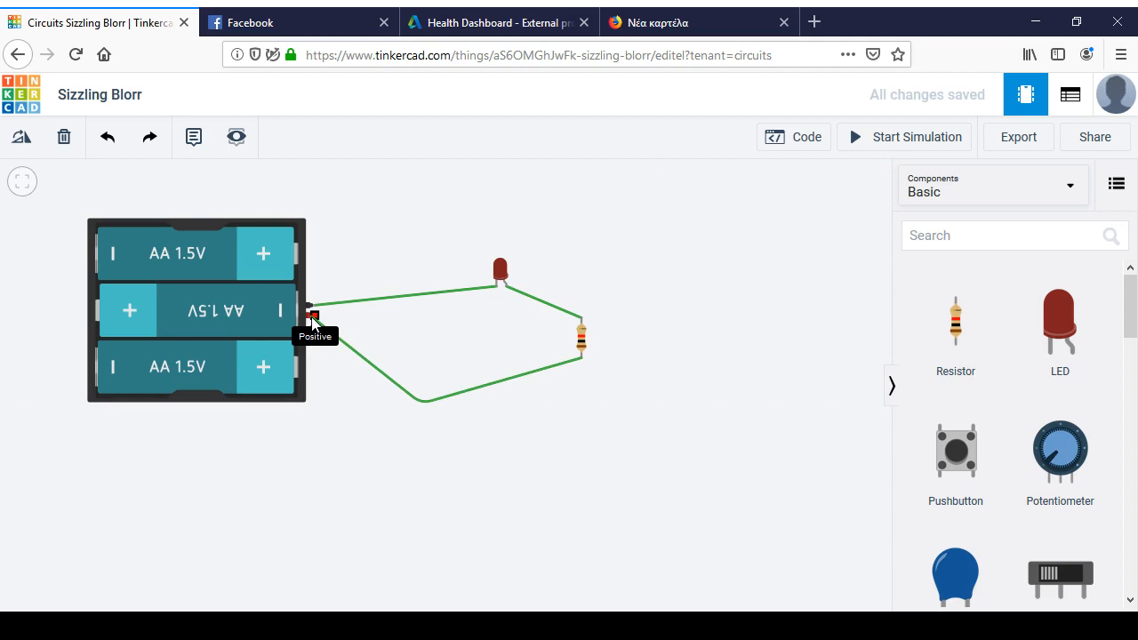
left_click(312, 317)
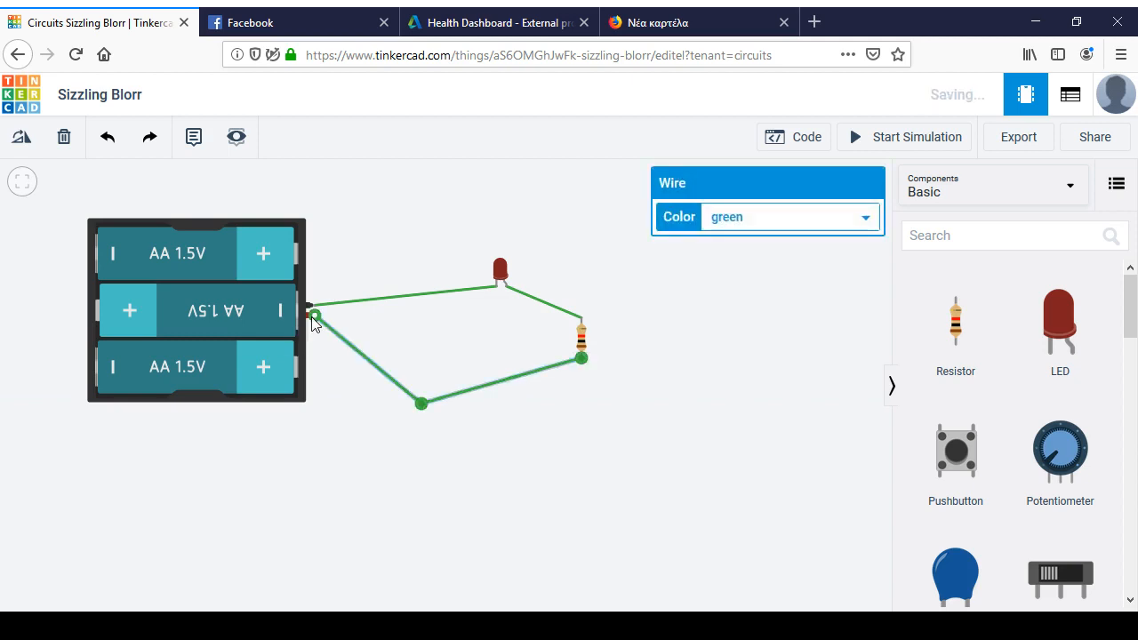
Set the resistor's resistance to 220 Ω
left_click(582, 339)
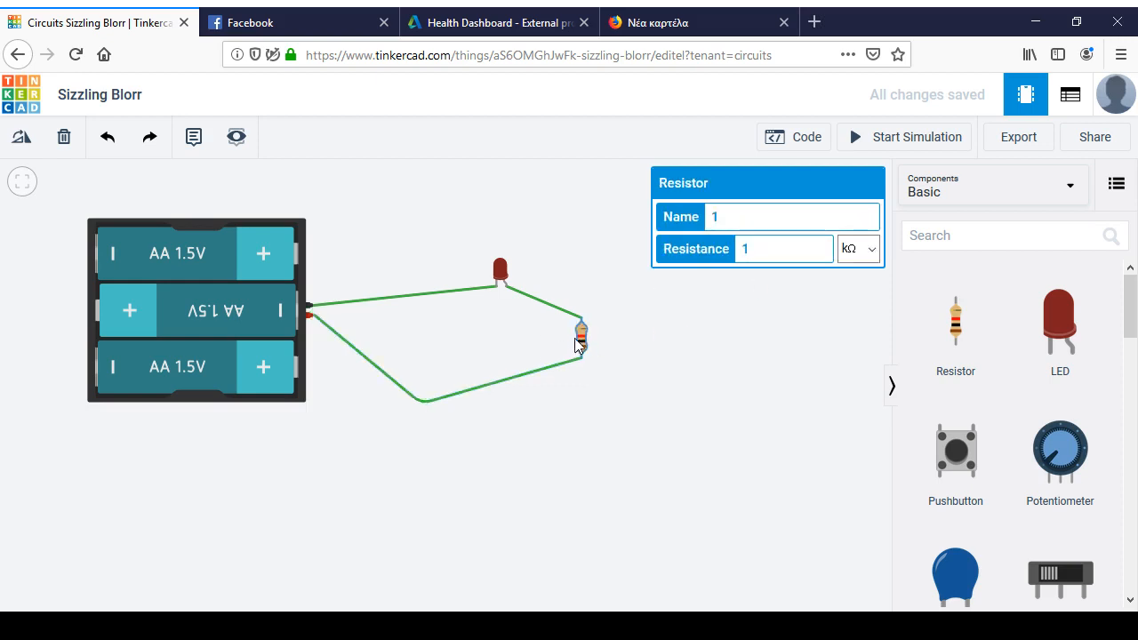
left_click(871, 250)
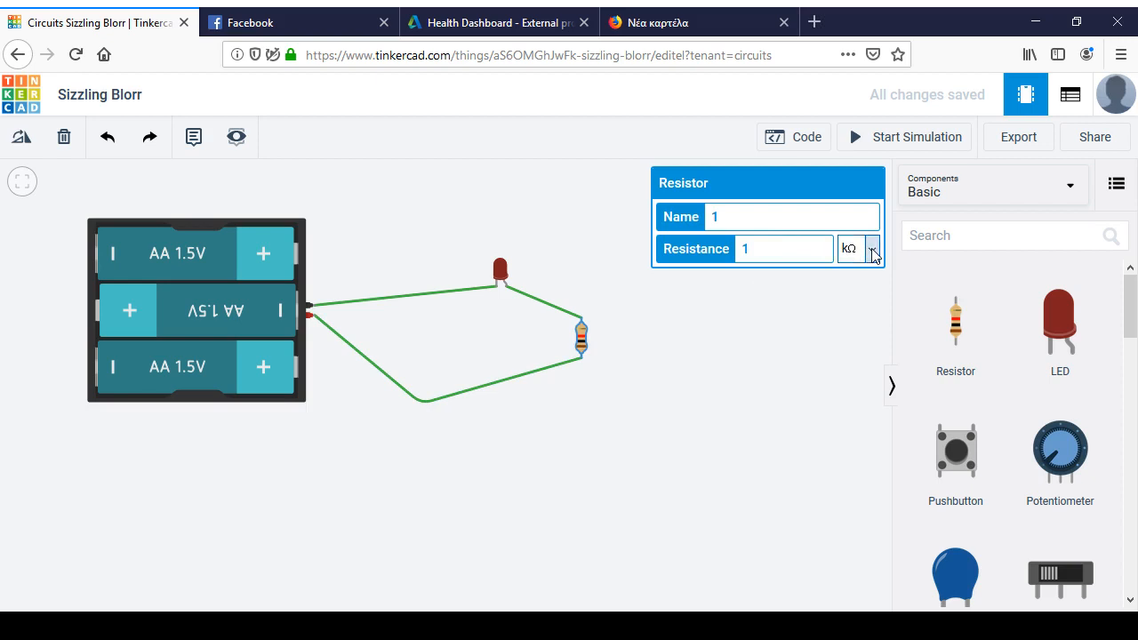
left_click(856, 378)
left_click(760, 250)
double_click(761, 250)
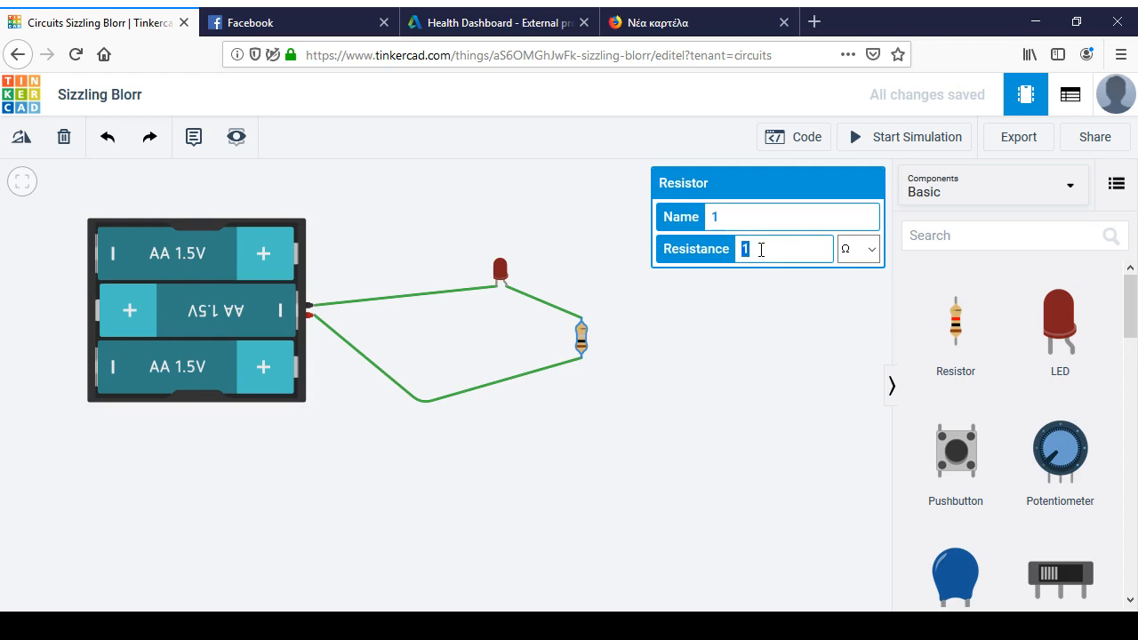
type("220")
left_click(740, 368)
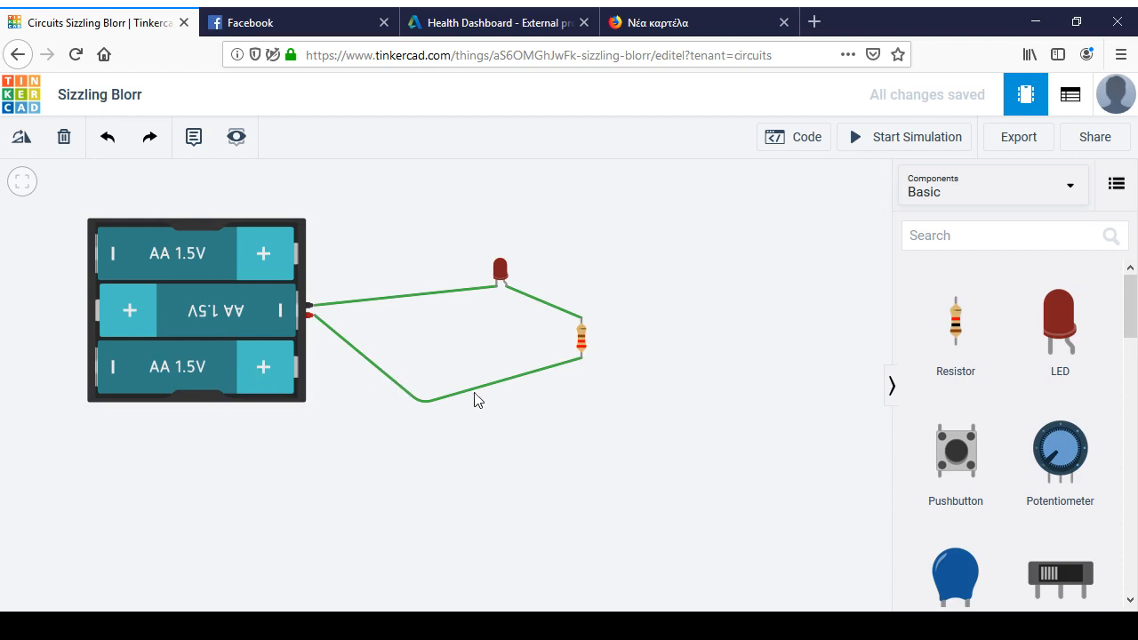
Delete the wire between the resistor's lower terminal and the battery pack's positive terminal
left_click(432, 299)
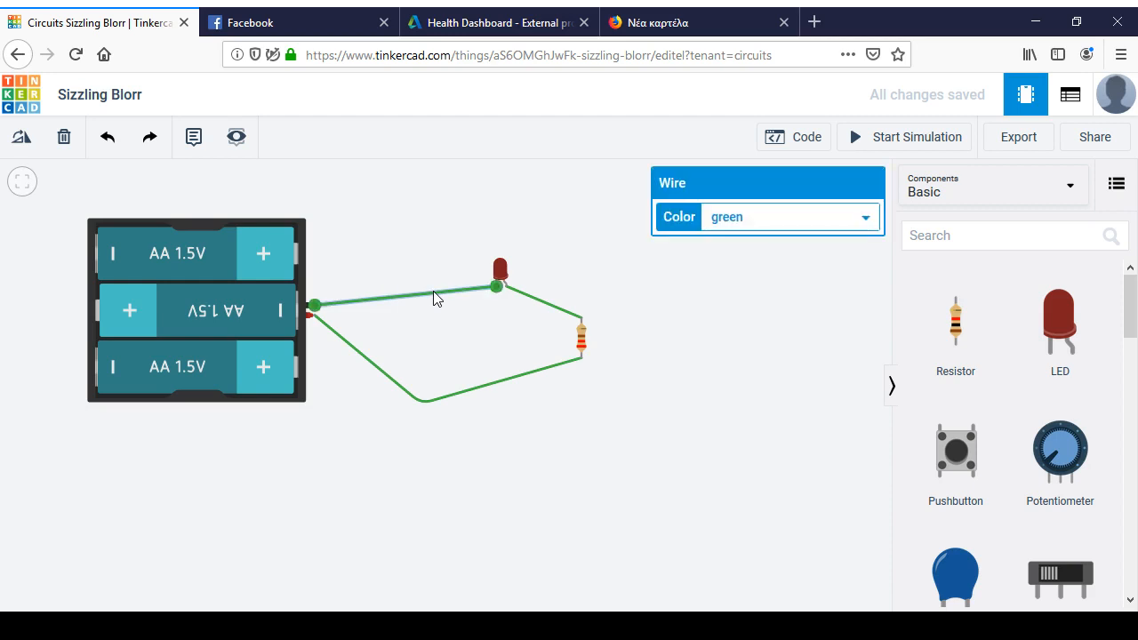
left_click(503, 386)
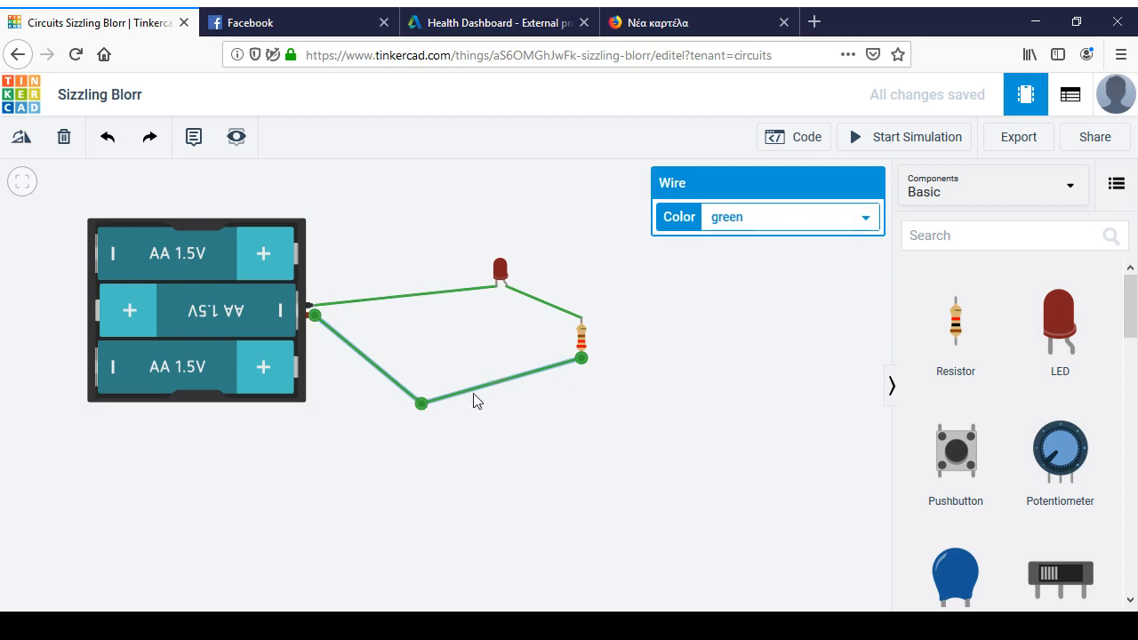
key("Delete")
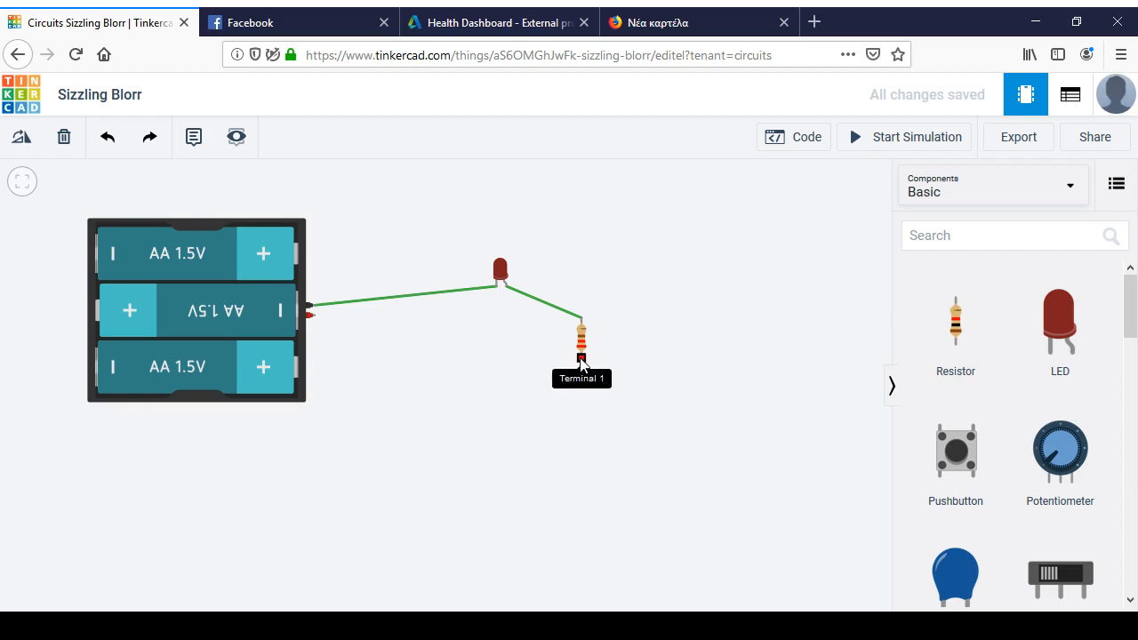
Redraw the wire from the resistor's lower terminal to the battery pack's positive terminal, and delete it again
left_click(581, 360)
left_click(371, 385)
left_click(416, 411)
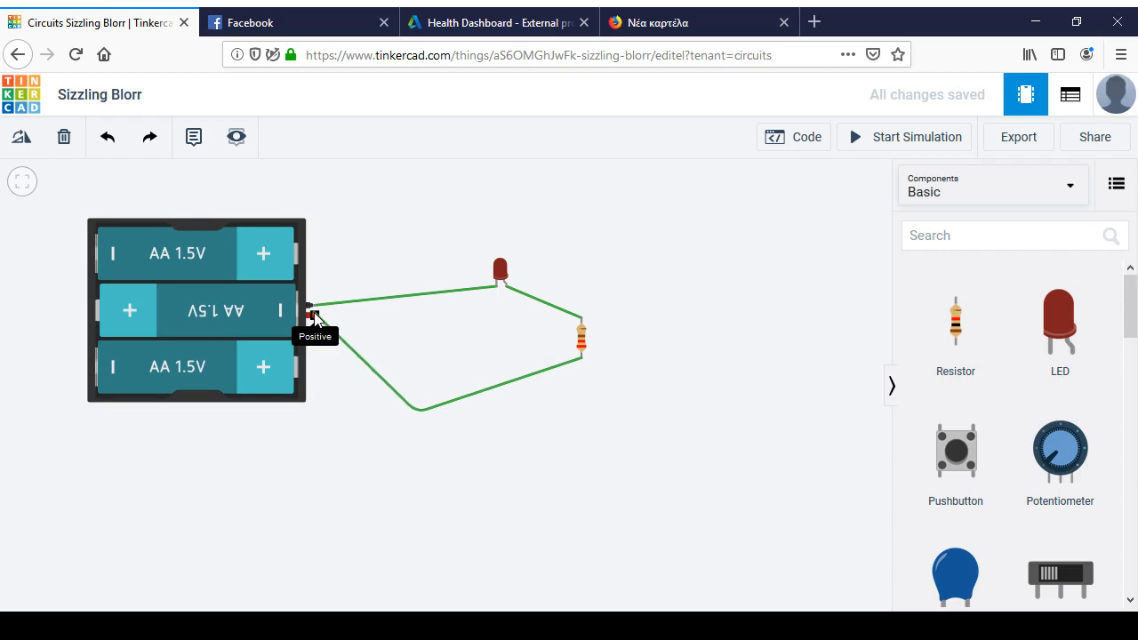
left_click(313, 317)
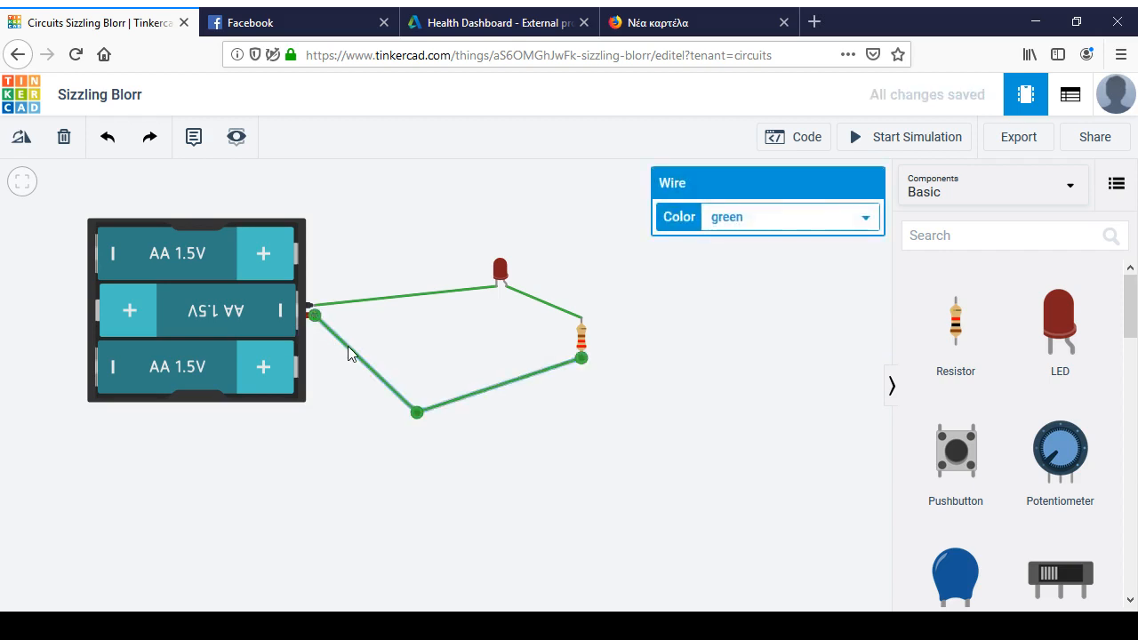
left_click(61, 144)
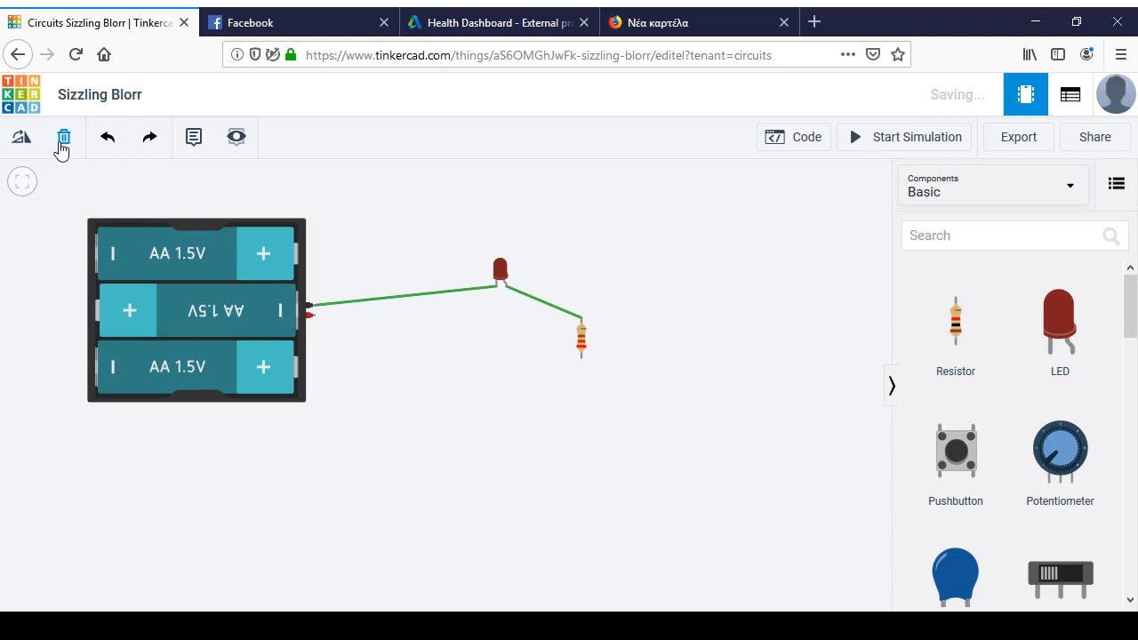
Wire the battery pack's positive terminal to the resistor's lower terminal, with two bends forming a horizontal stretch below the components
left_click(311, 316)
left_click(441, 411)
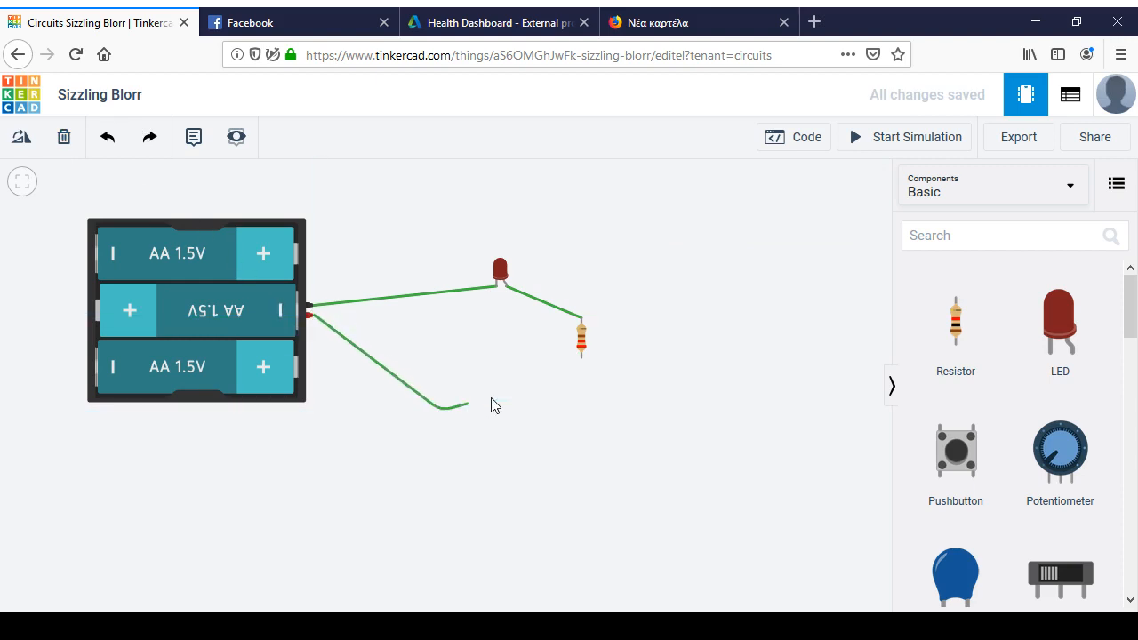
left_click(535, 411)
left_click(582, 360)
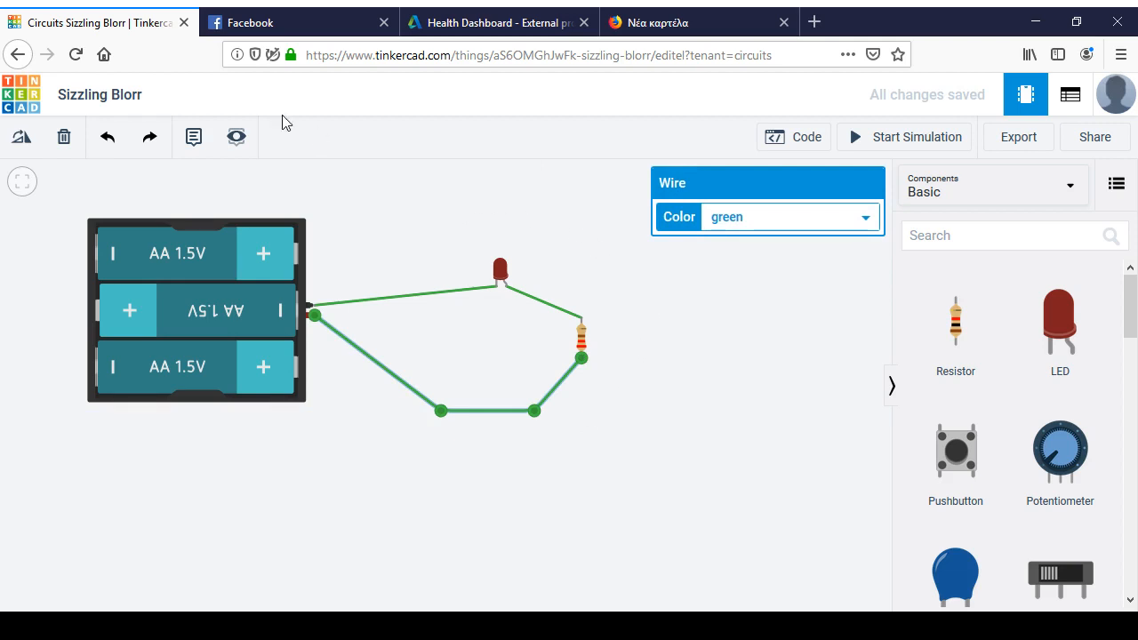
Rename the circuit design as "A1 Simple LED circuit"
left_click(128, 95)
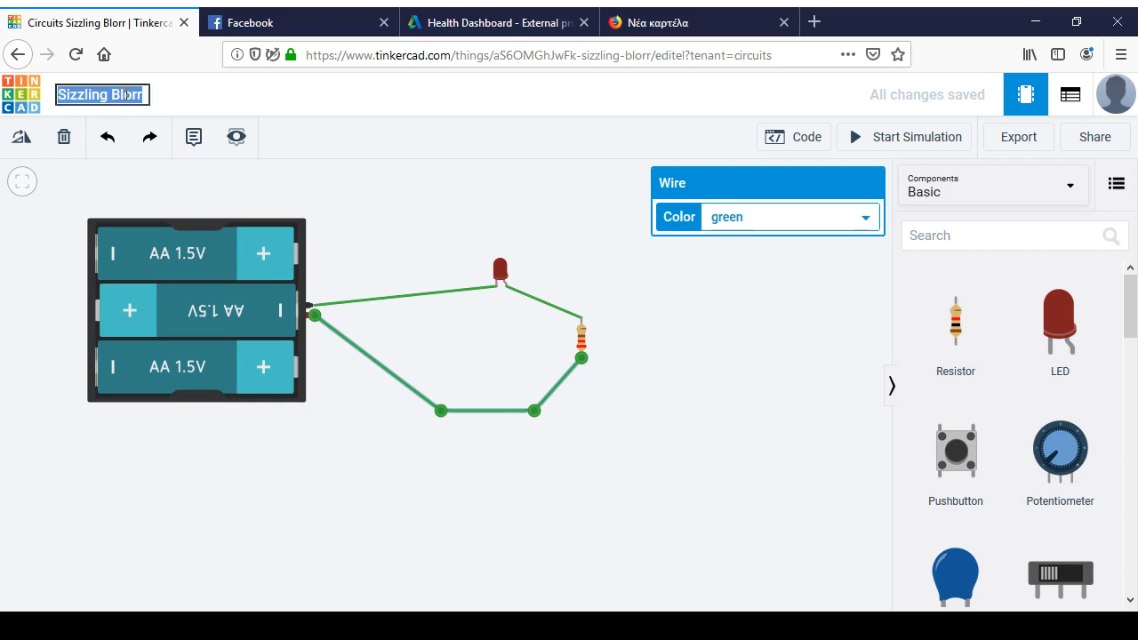
type("A1 Simple")
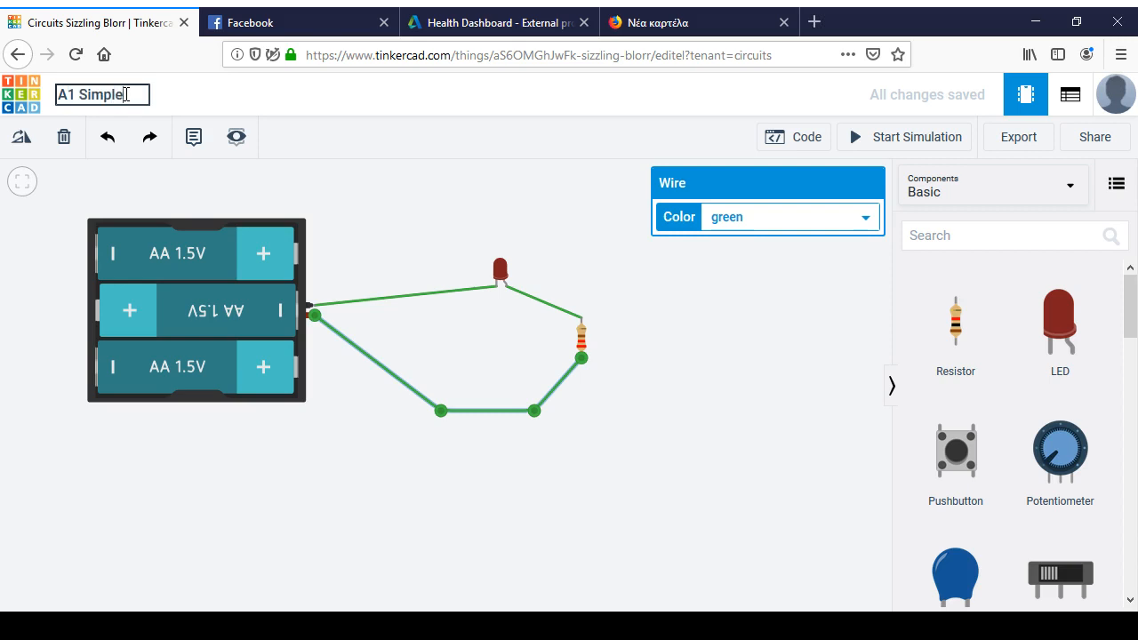
type(" LED")
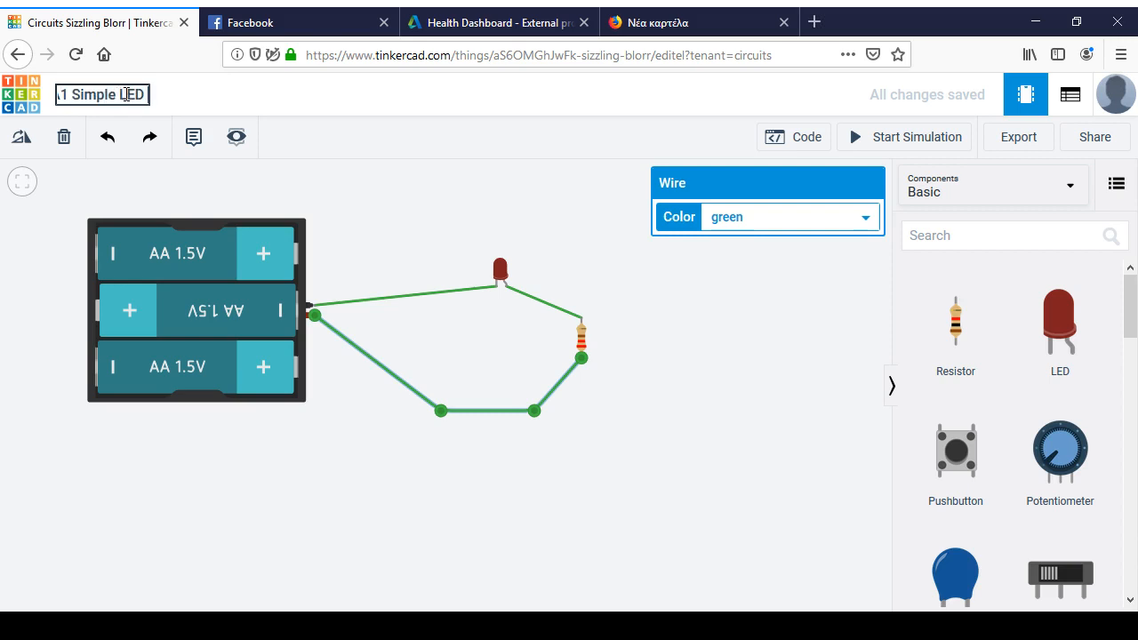
type(" circuit")
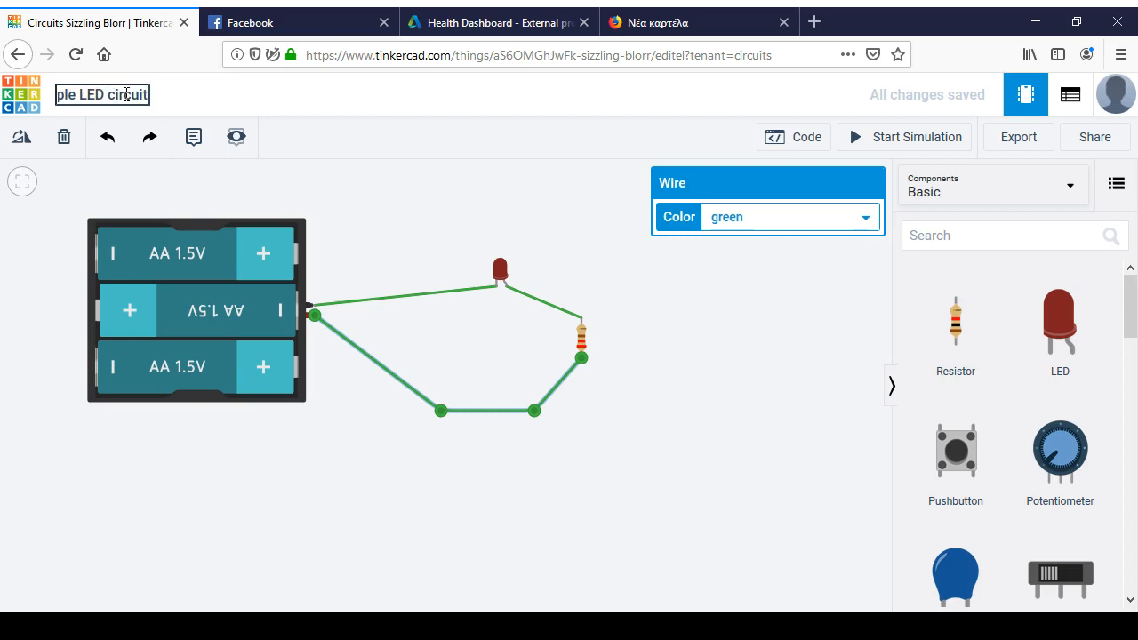
key("Escape")
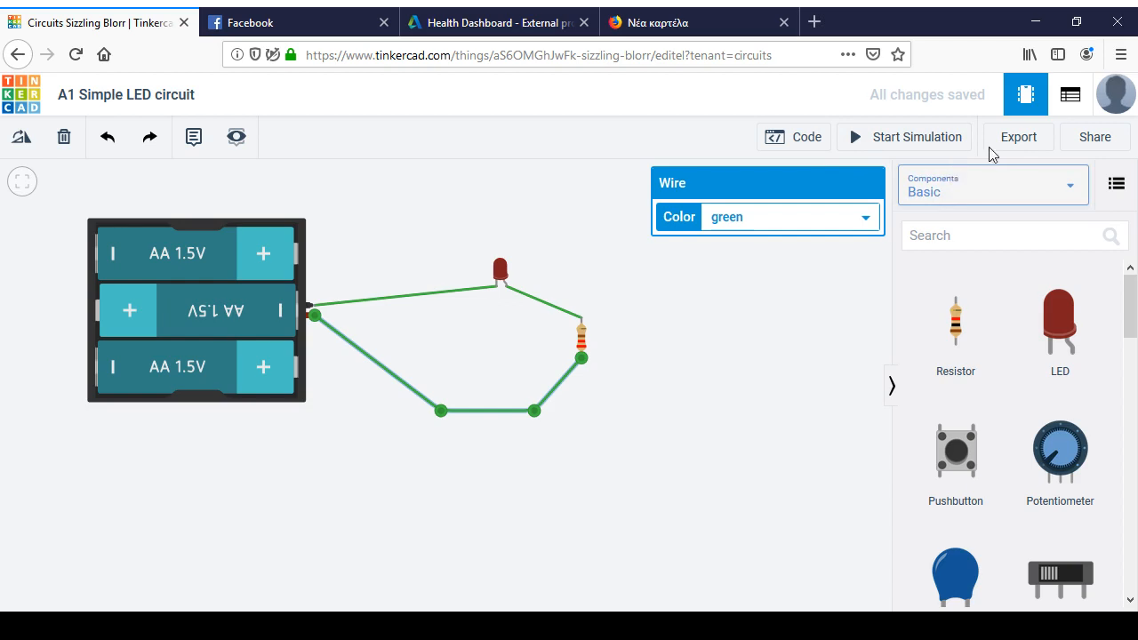
Review the circuit's component list, then return to the circuit view and start the simulation
left_click(1071, 98)
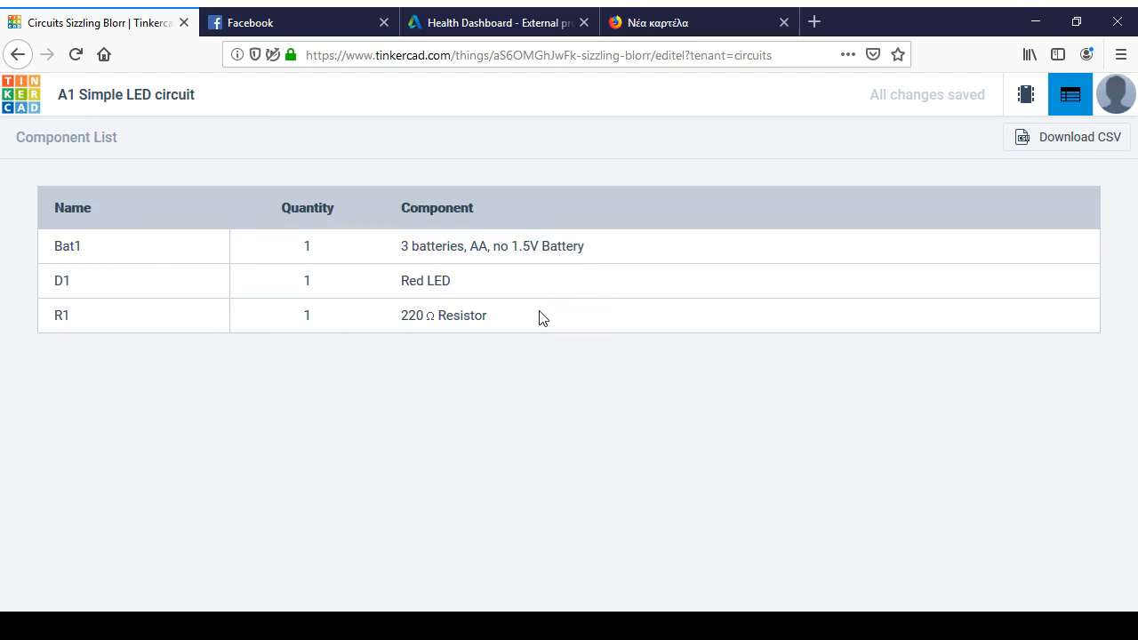
left_click(1026, 96)
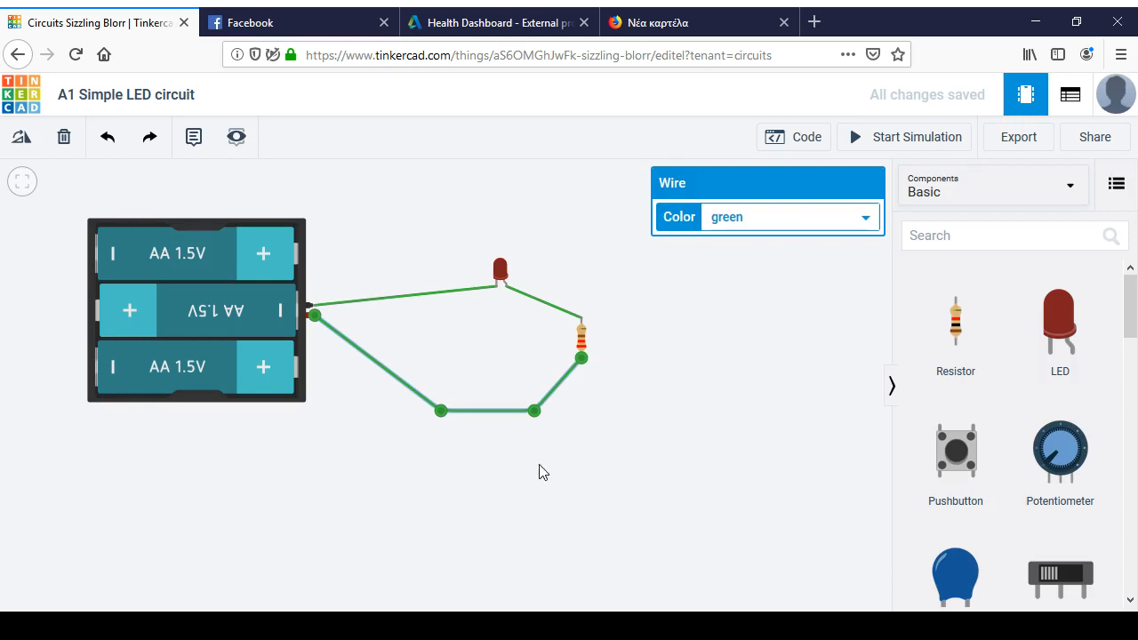
left_click(899, 141)
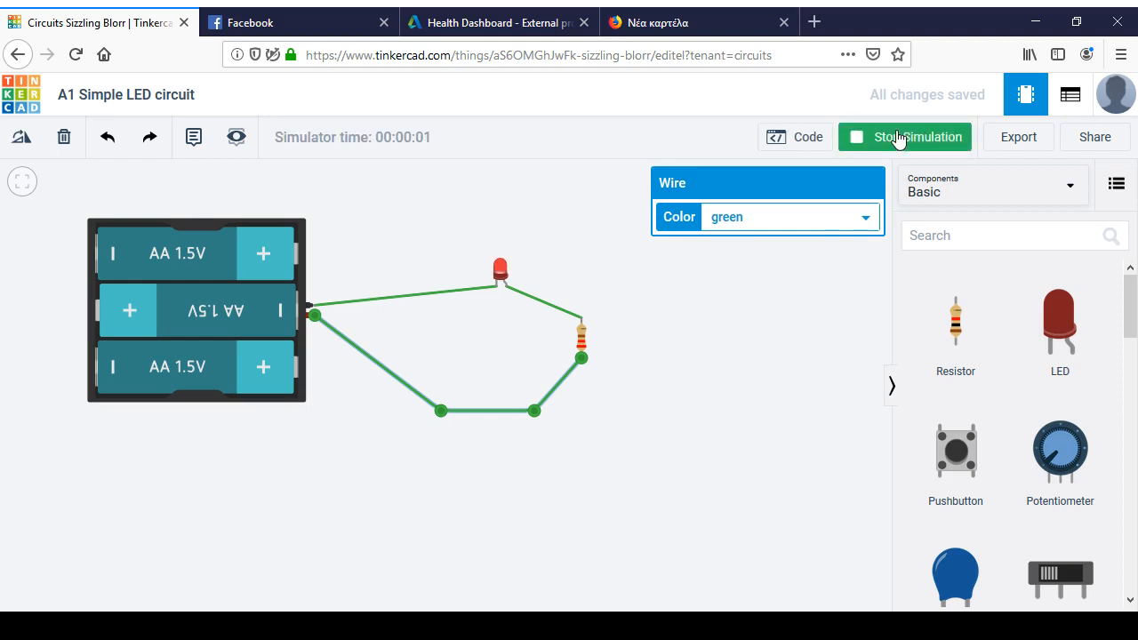